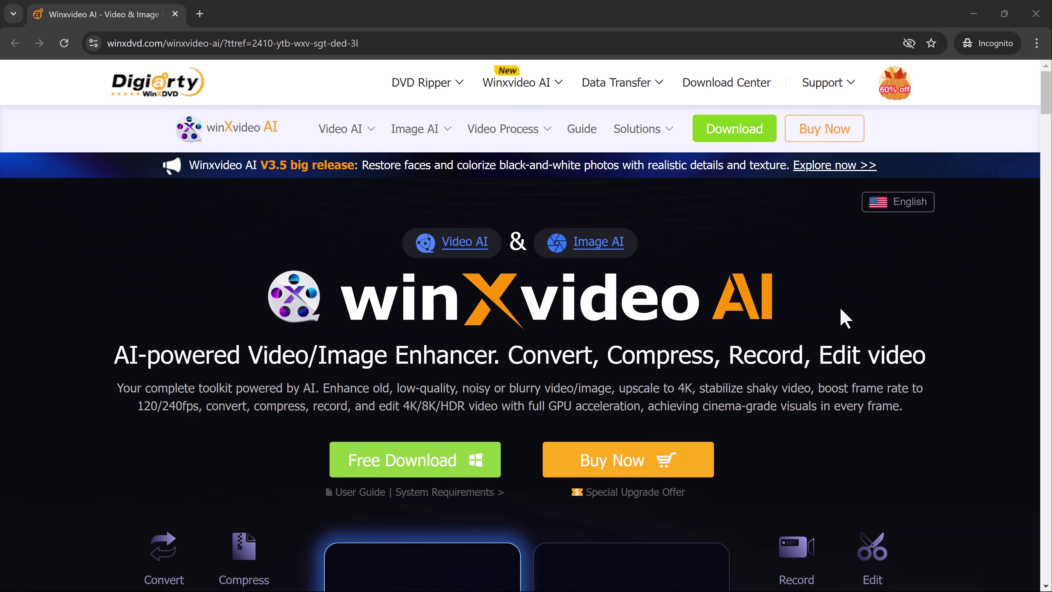
Scroll down through the content, then back up slightly.
scroll(845, 318, down, 5)
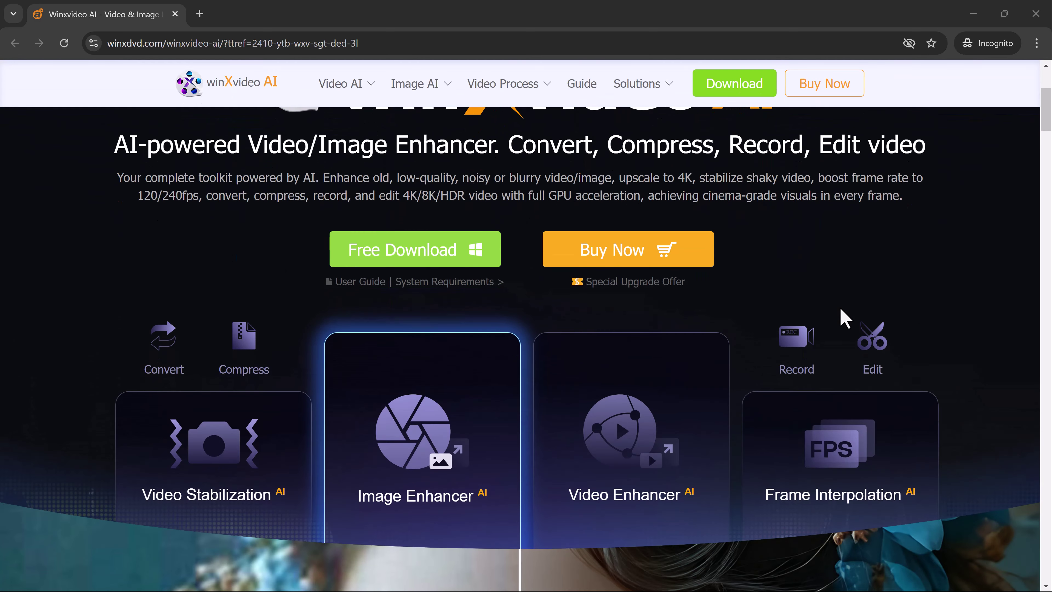
scroll(842, 318, down, 8)
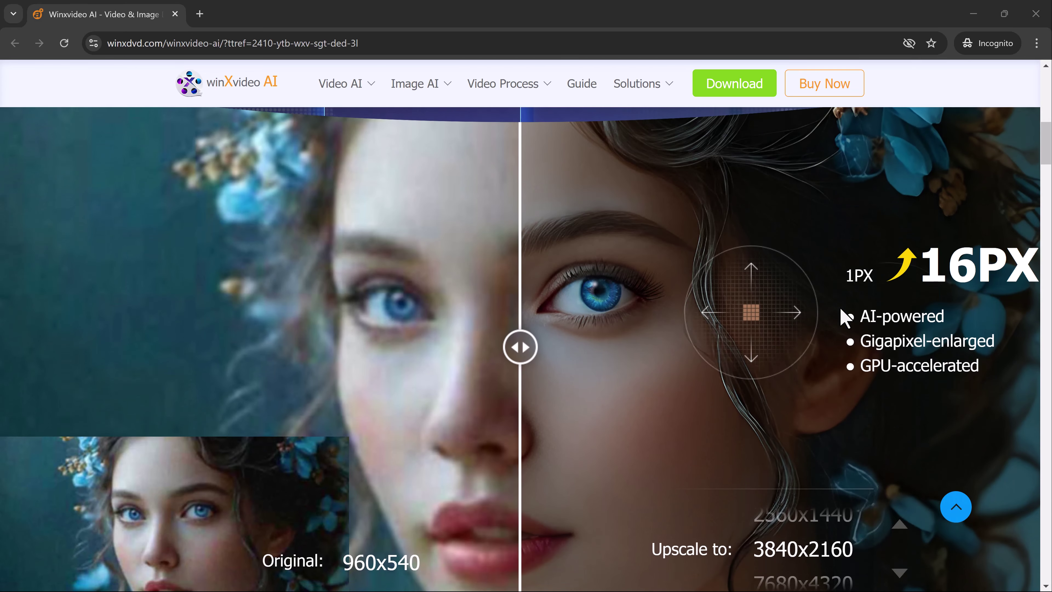
scroll(845, 319, down, 12)
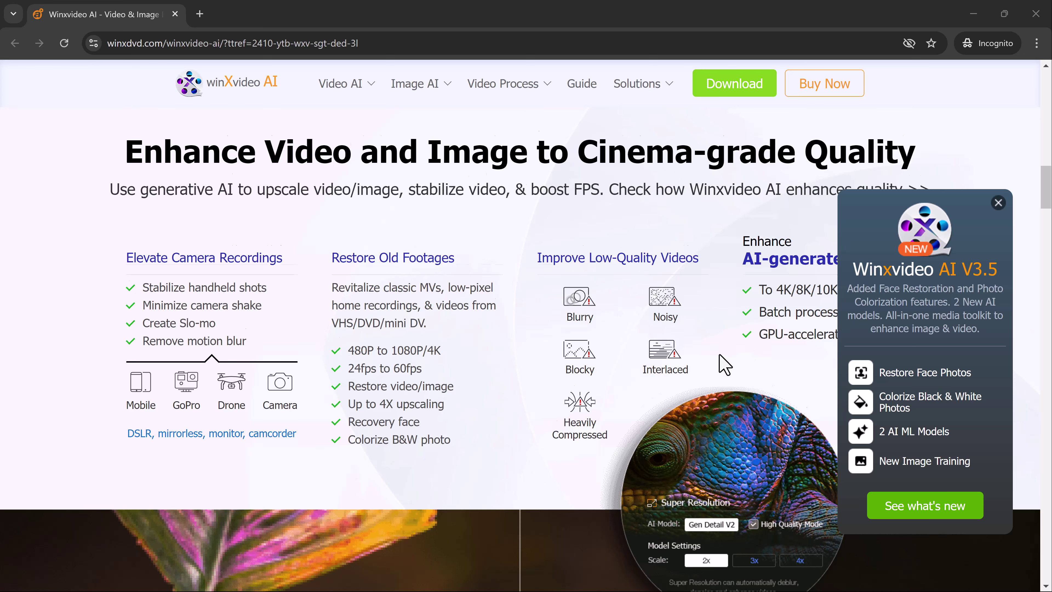
scroll(724, 364, down, 10)
scroll(724, 365, down, 3)
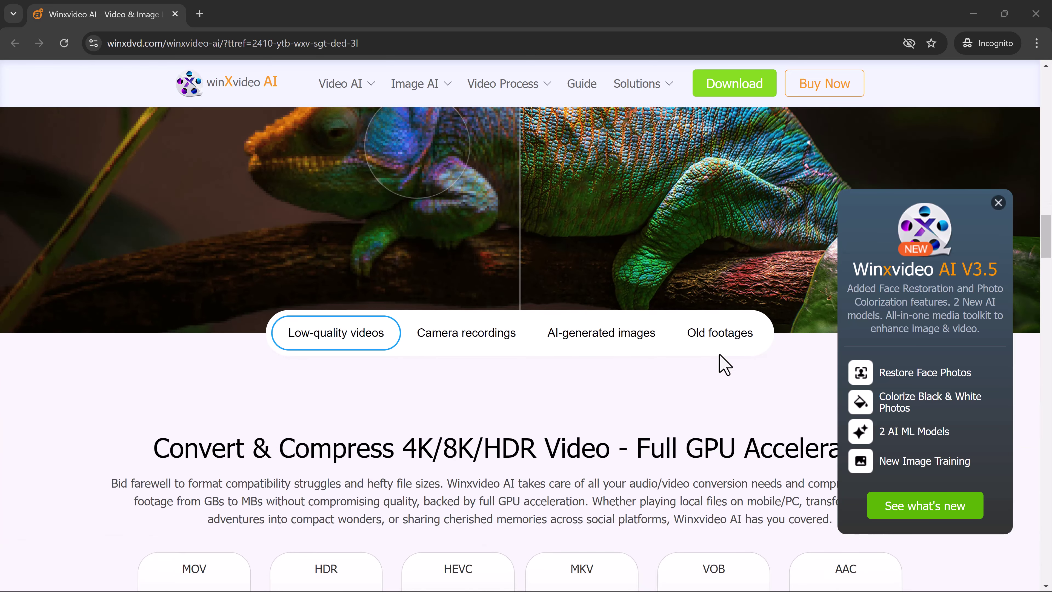
scroll(721, 360, down, 8)
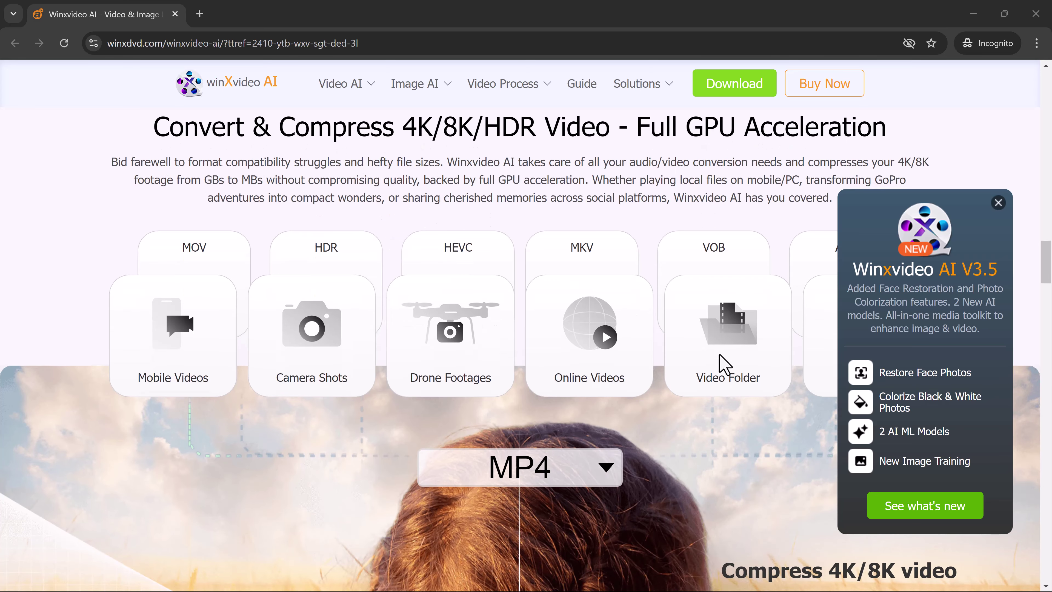
scroll(752, 487, down, 17)
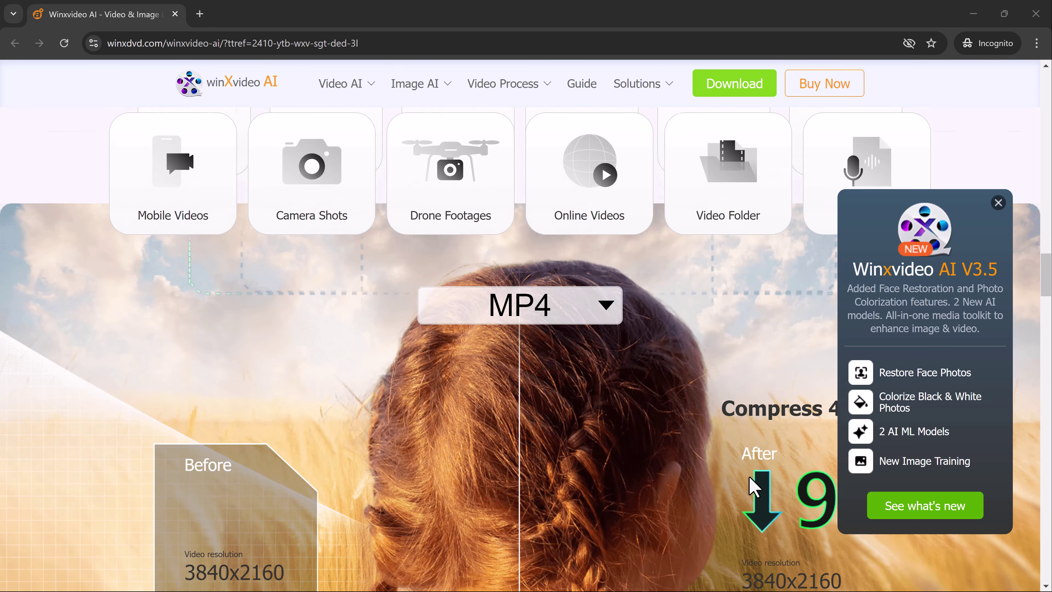
scroll(753, 487, down, 4)
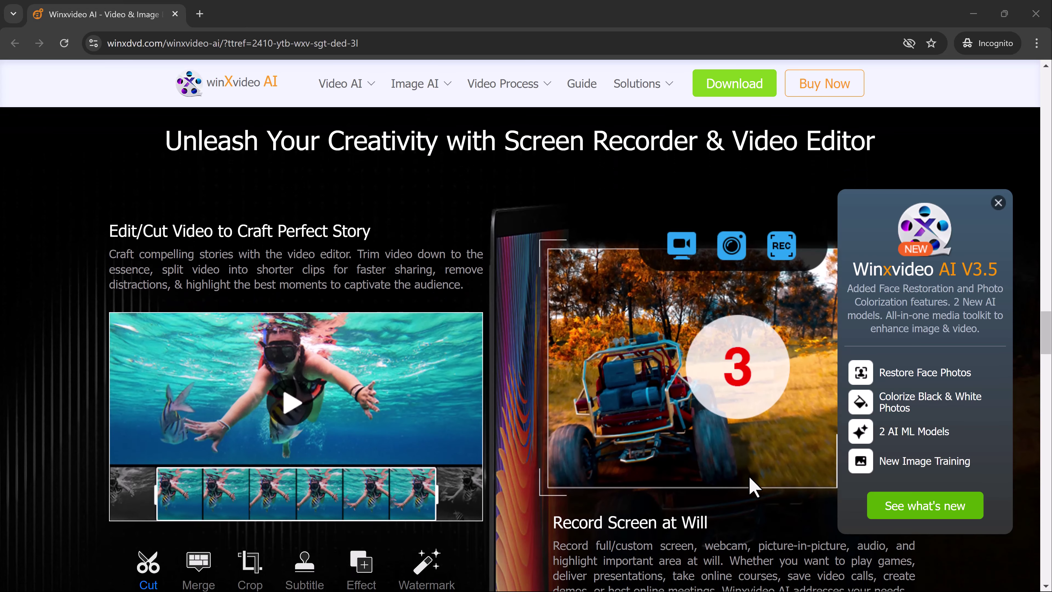
scroll(753, 487, down, 12)
scroll(750, 477, down, 1)
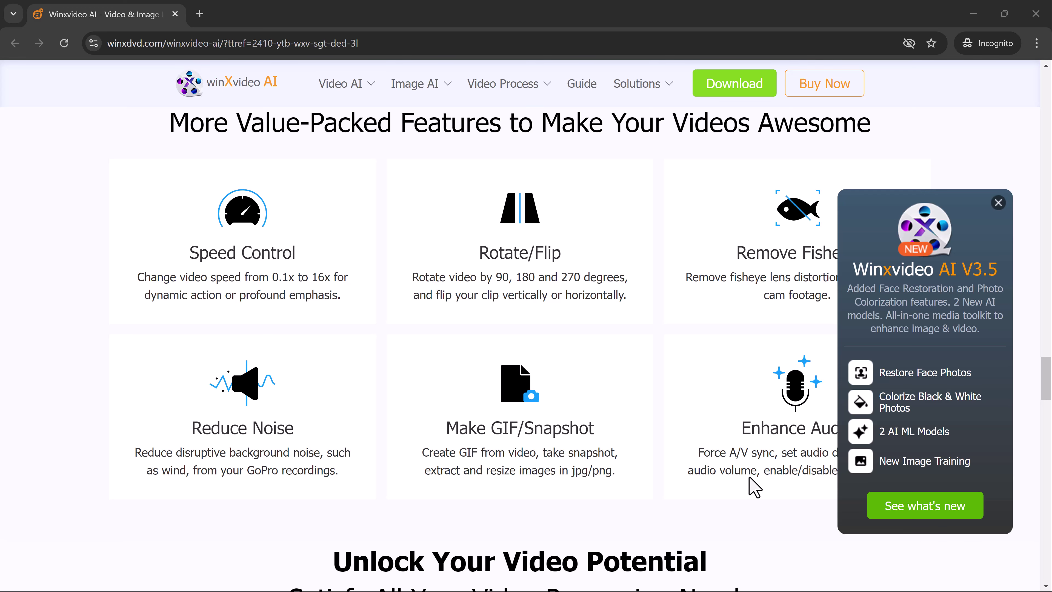
scroll(749, 477, down, 10)
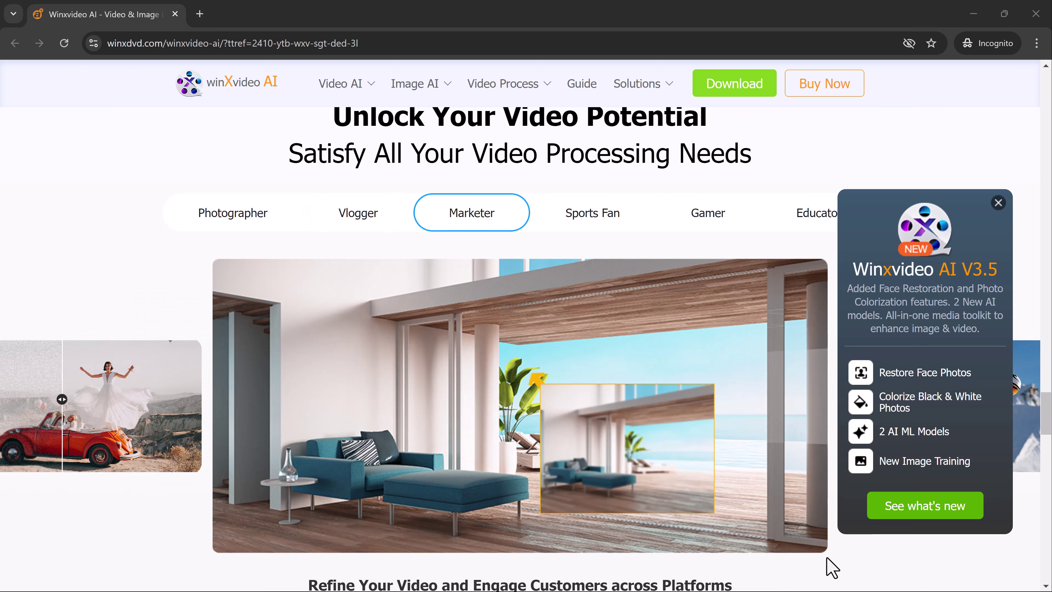
scroll(844, 562, down, 17)
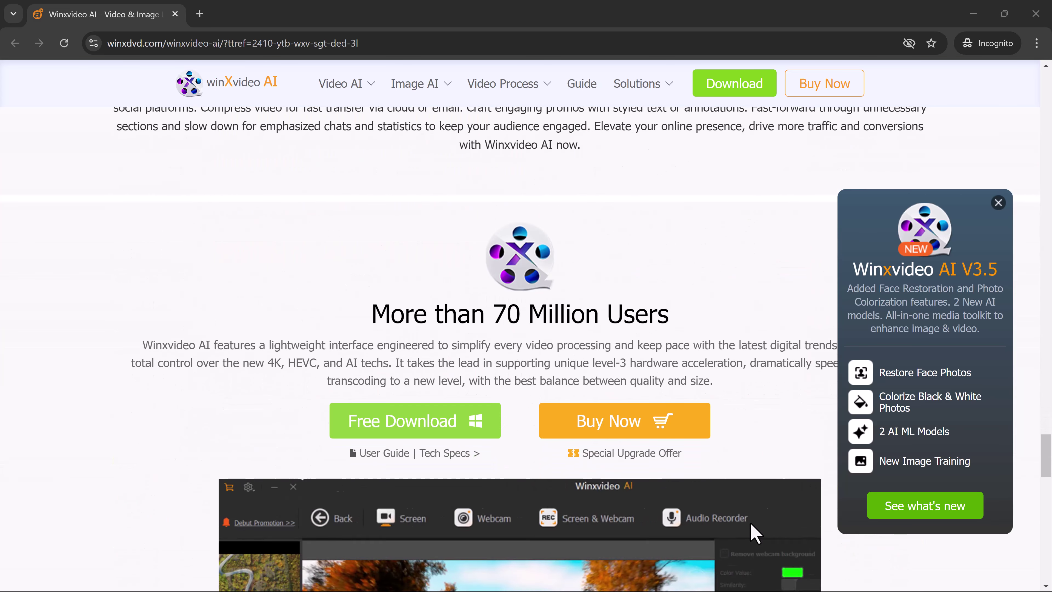
scroll(750, 524, down, 1)
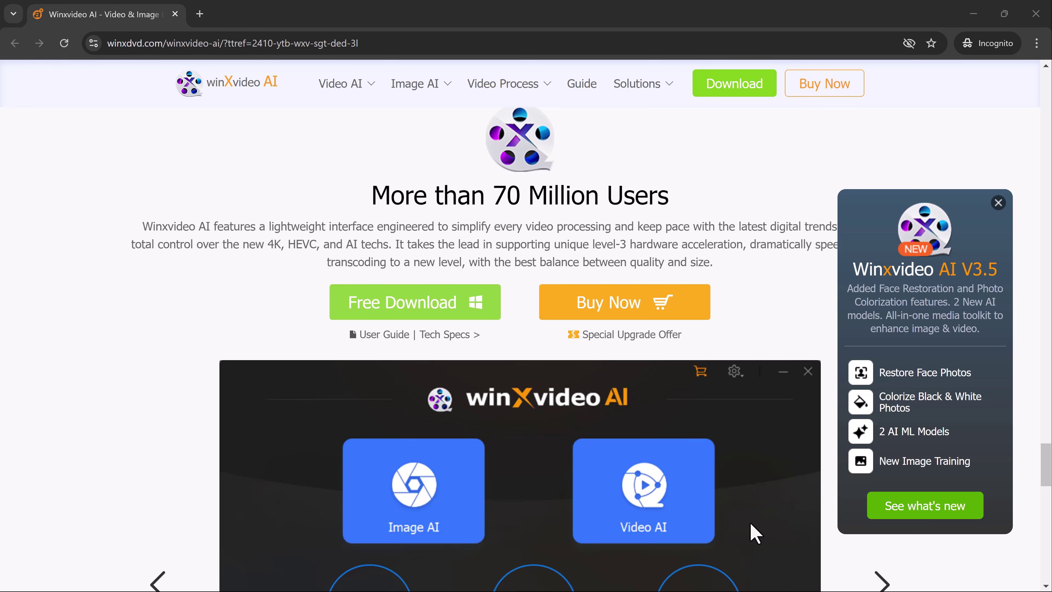
scroll(749, 522, down, 5)
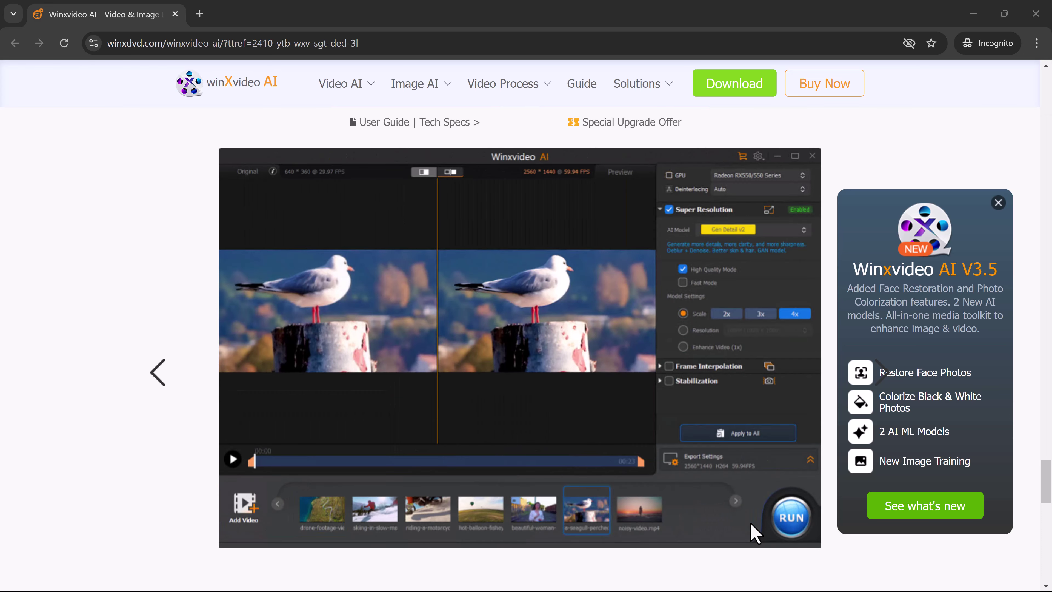
scroll(751, 524, down, 2)
scroll(755, 533, down, 10)
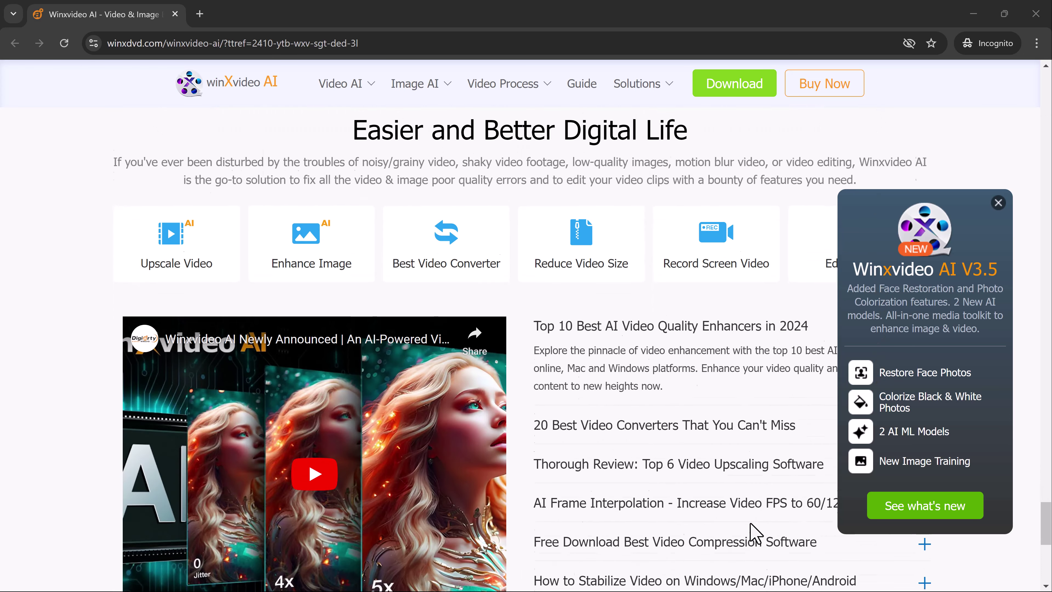
scroll(755, 533, down, 2)
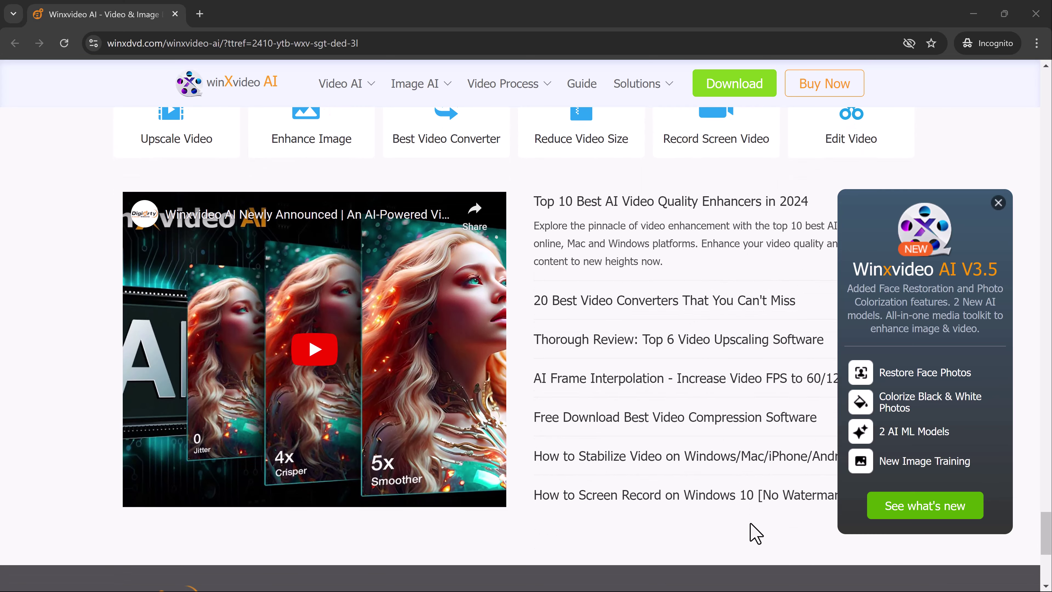
scroll(755, 532, down, 8)
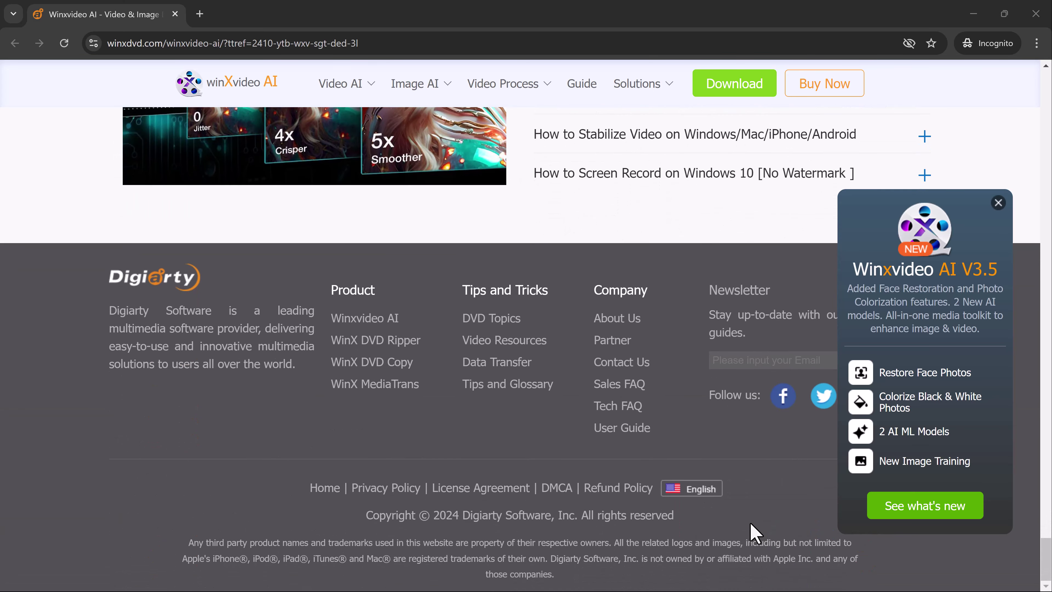
scroll(753, 533, up, 20)
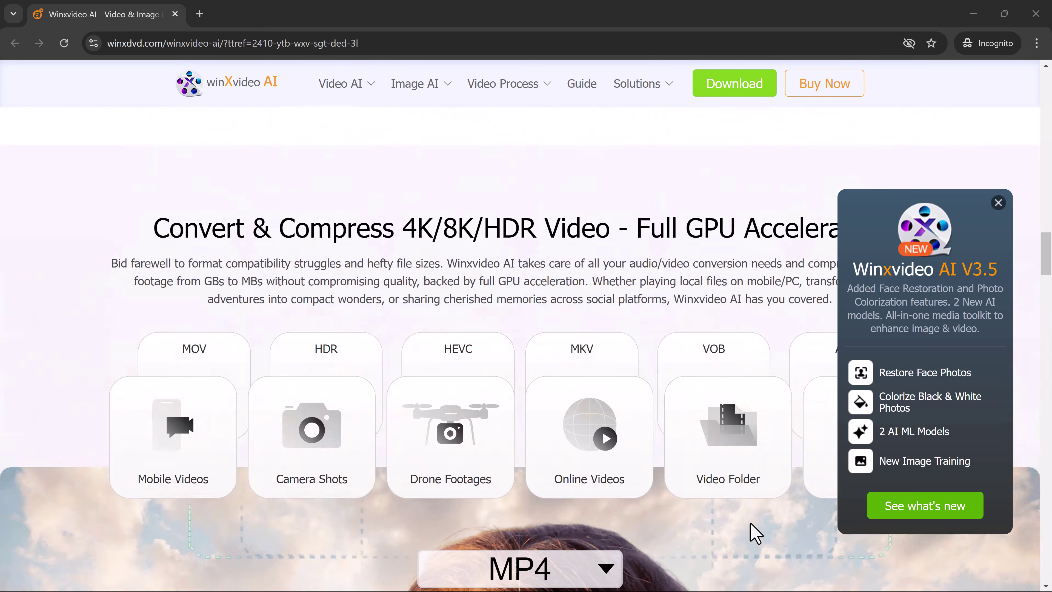
scroll(752, 532, up, 10)
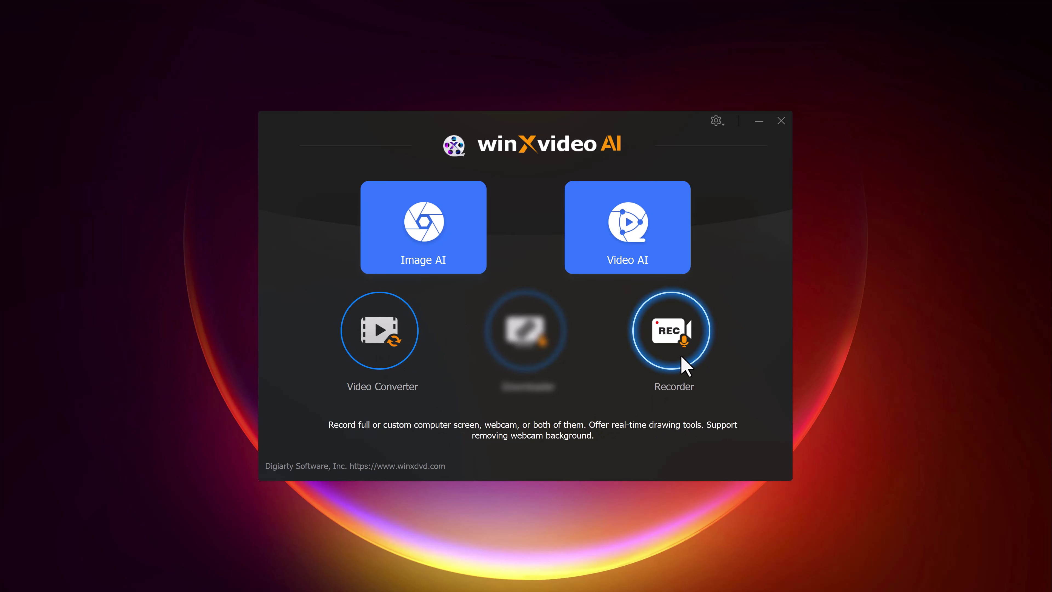
Load bunny.png from Downloads into the Image AI enhancer.
click(432, 225)
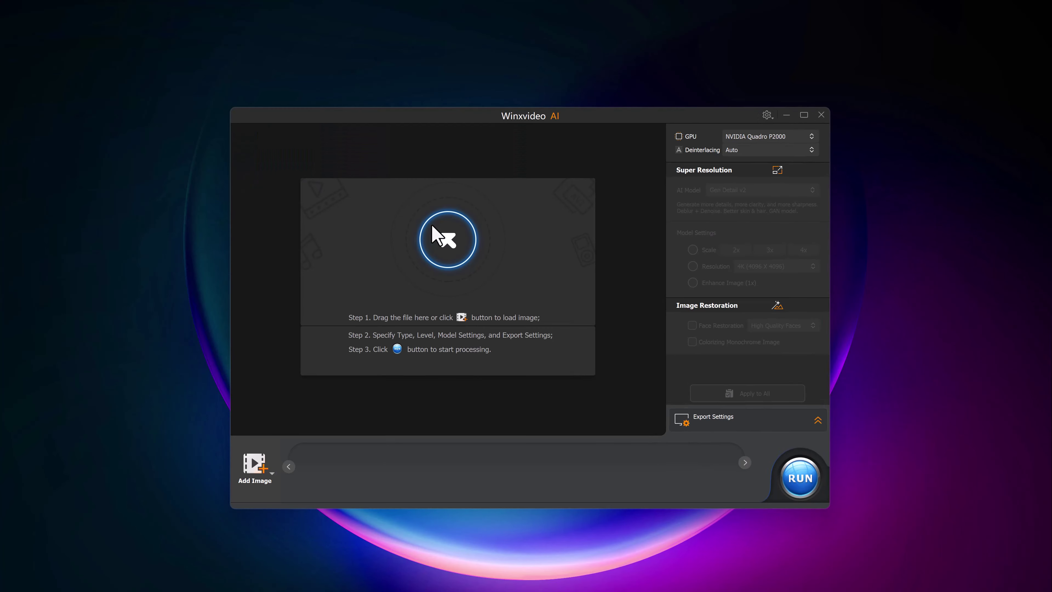
click(448, 242)
click(396, 232)
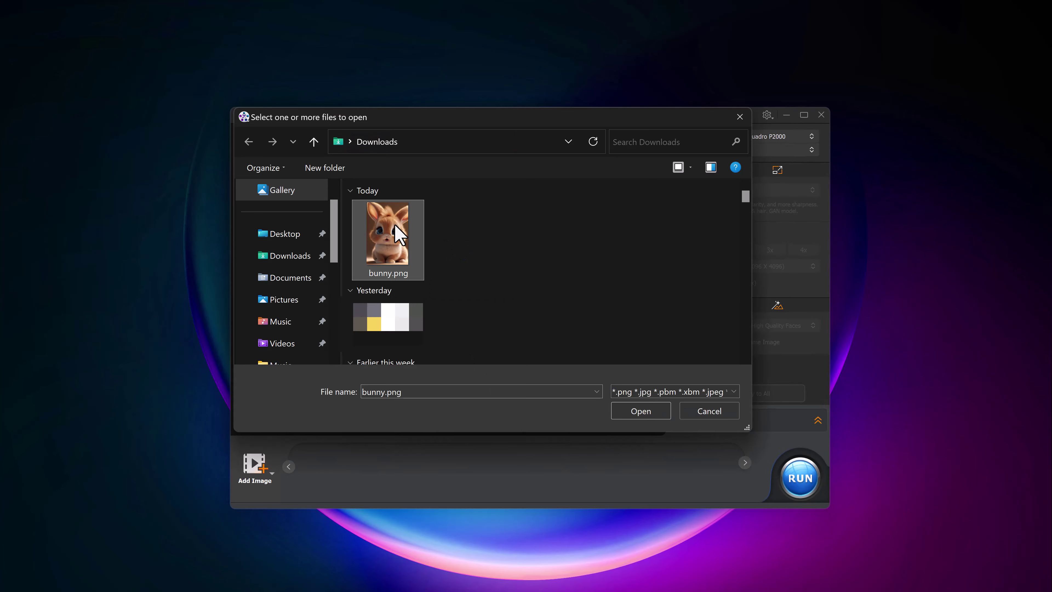
click(642, 412)
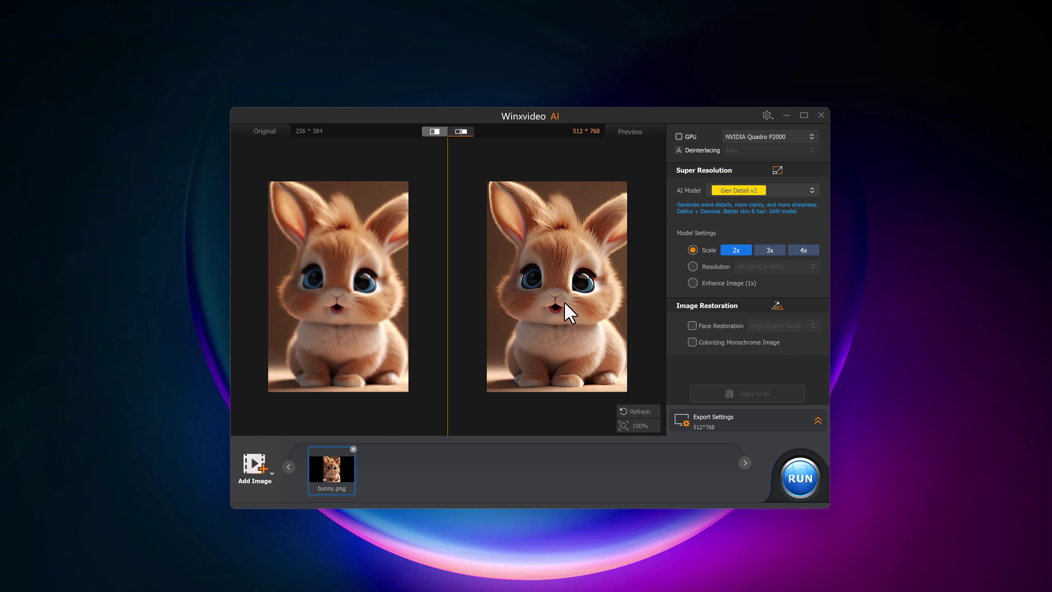
Upscale with the Real Smooth v2 model at 4x for a 1024×1536 output.
click(812, 192)
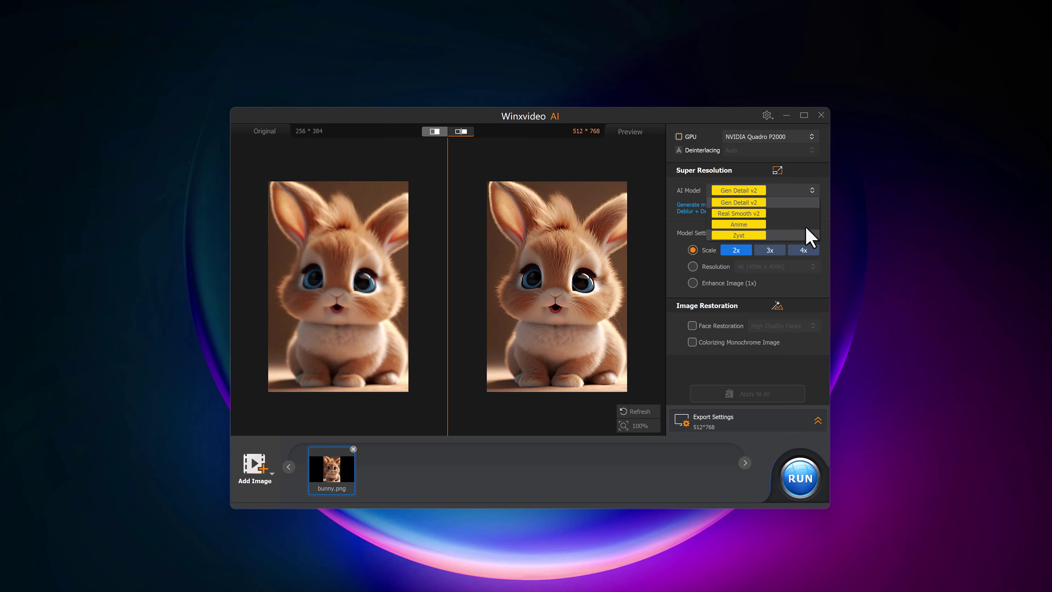
click(800, 213)
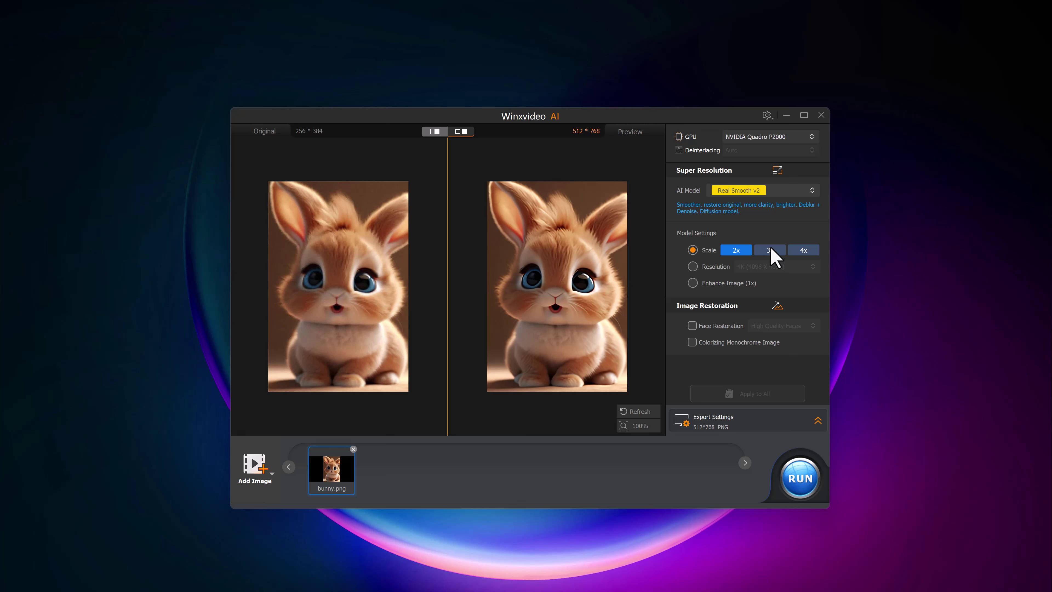
click(803, 250)
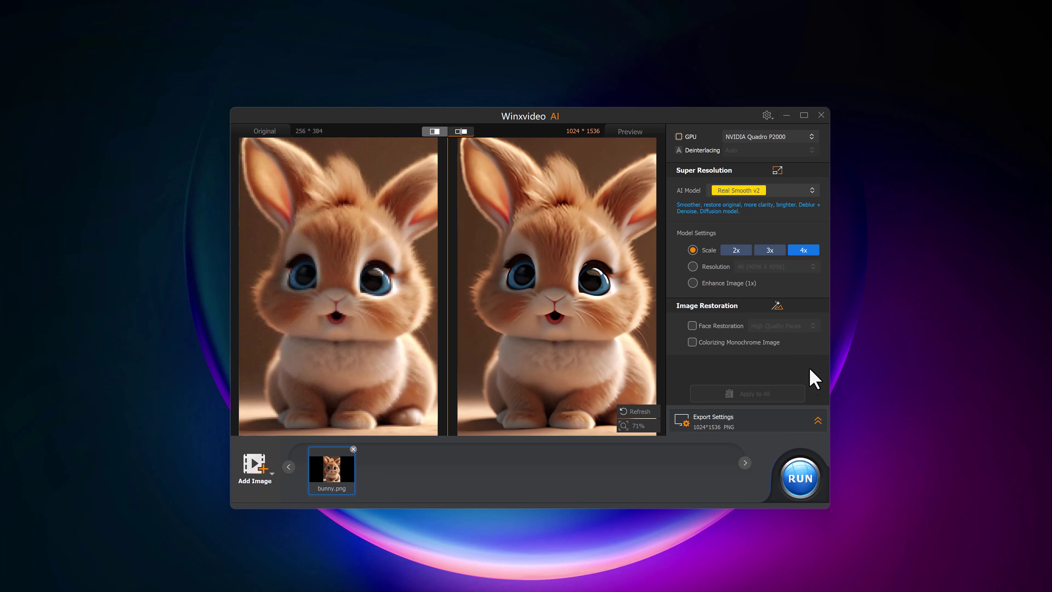
Export the upscaled bunny image as a JPEG file.
click(818, 421)
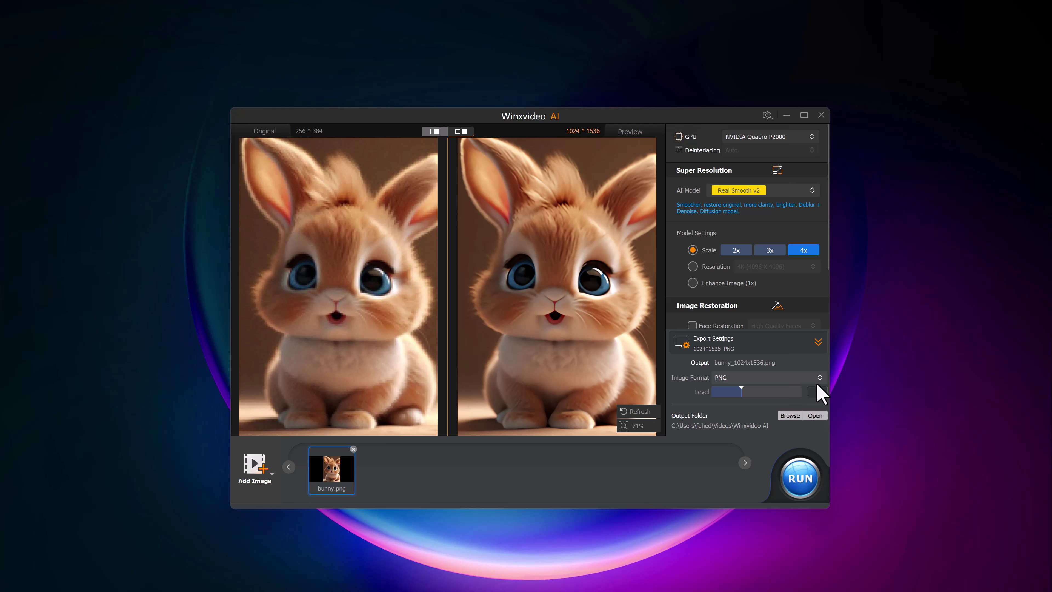
click(820, 376)
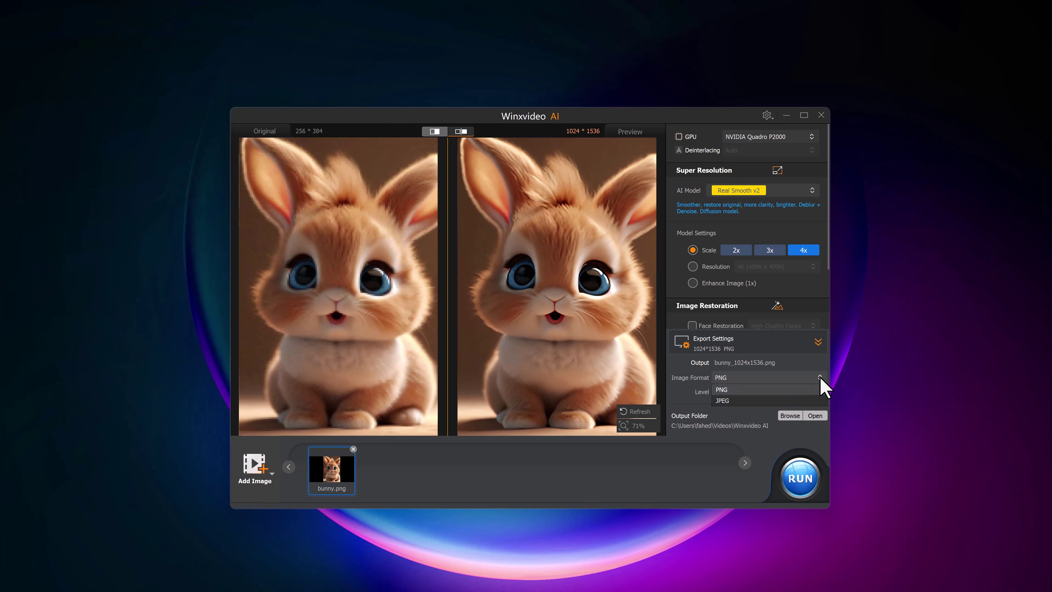
click(811, 400)
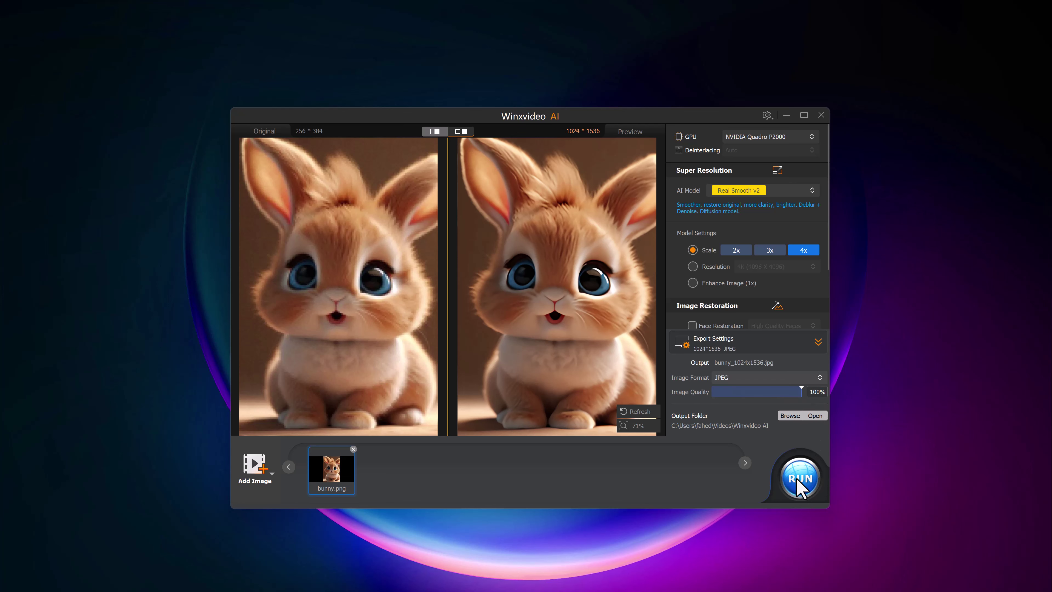
click(801, 488)
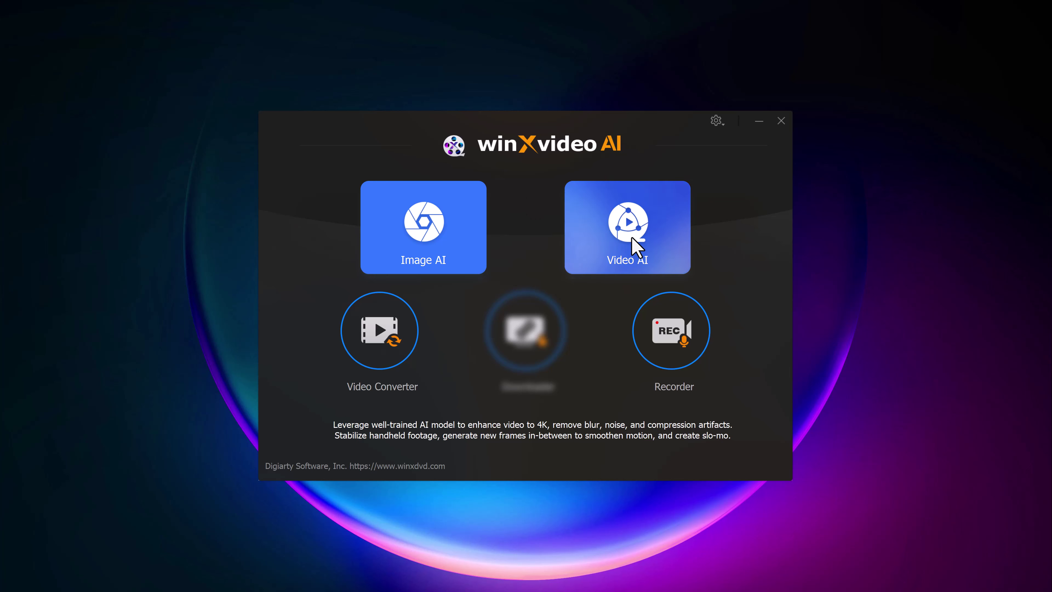
Load the 3800049 car-window clip into the Video AI enhancer.
click(636, 247)
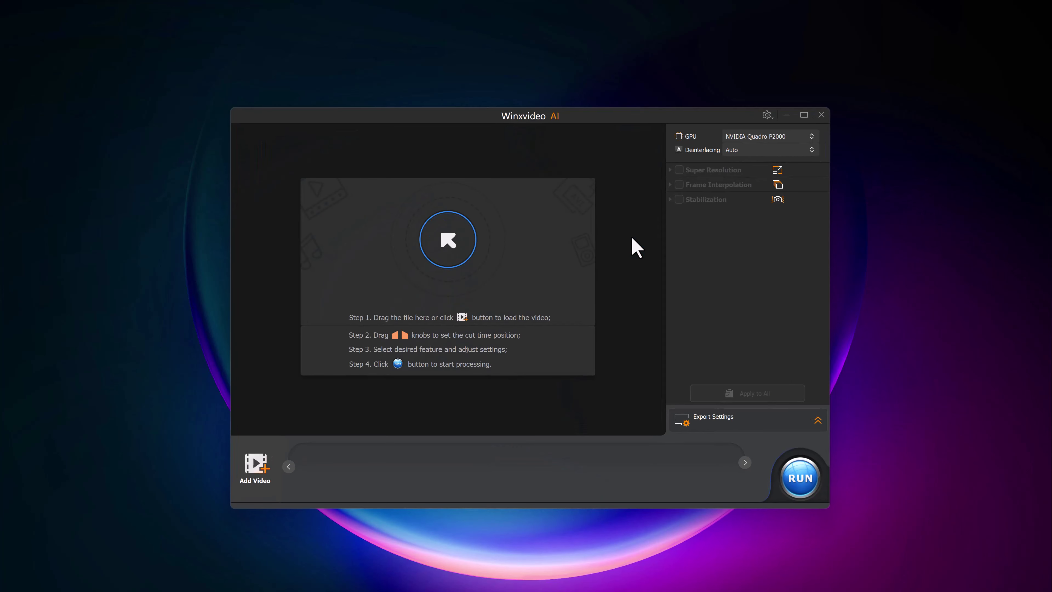
click(448, 240)
click(388, 220)
click(640, 411)
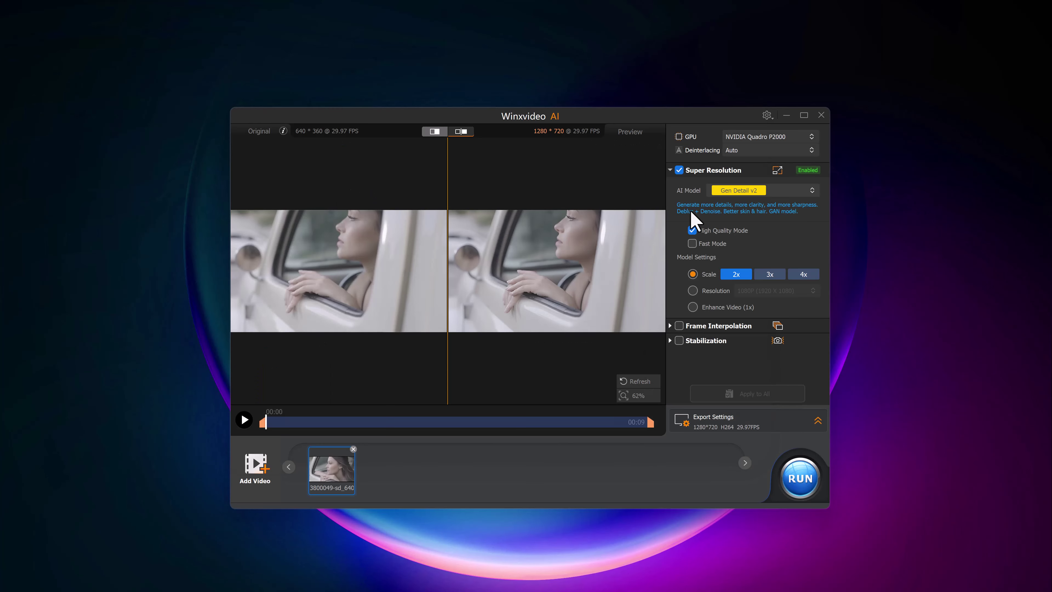
Use Real Smooth v2 with a 4K (3840×2160) target resolution.
click(812, 191)
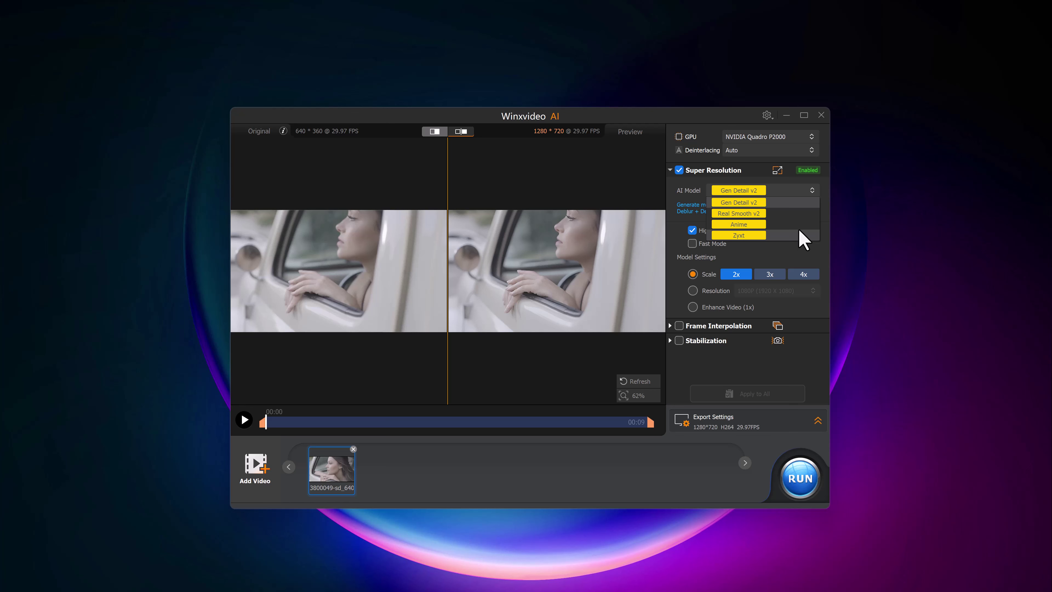
click(798, 213)
click(693, 290)
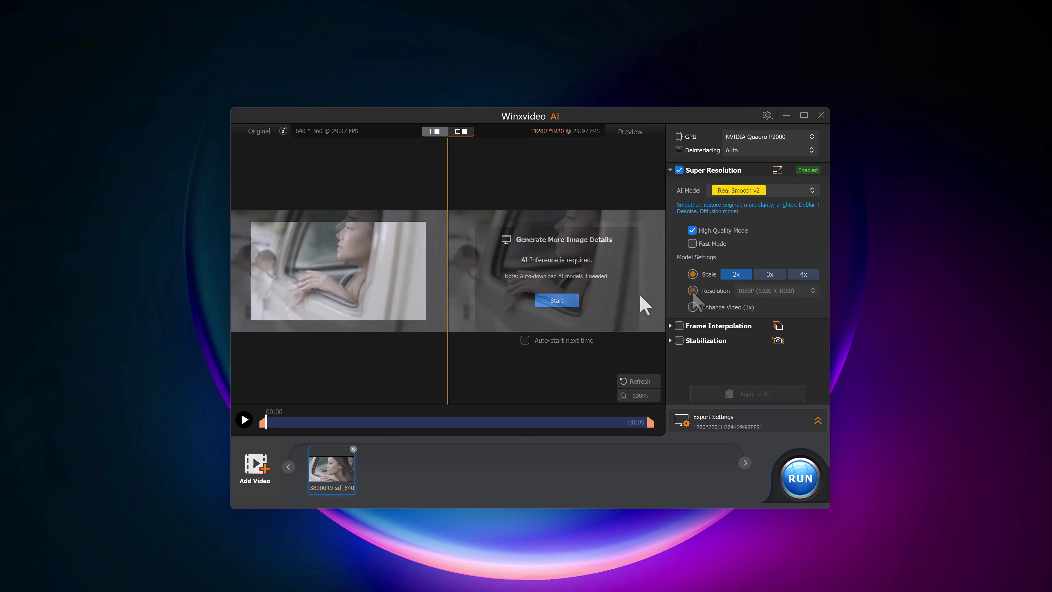
click(811, 290)
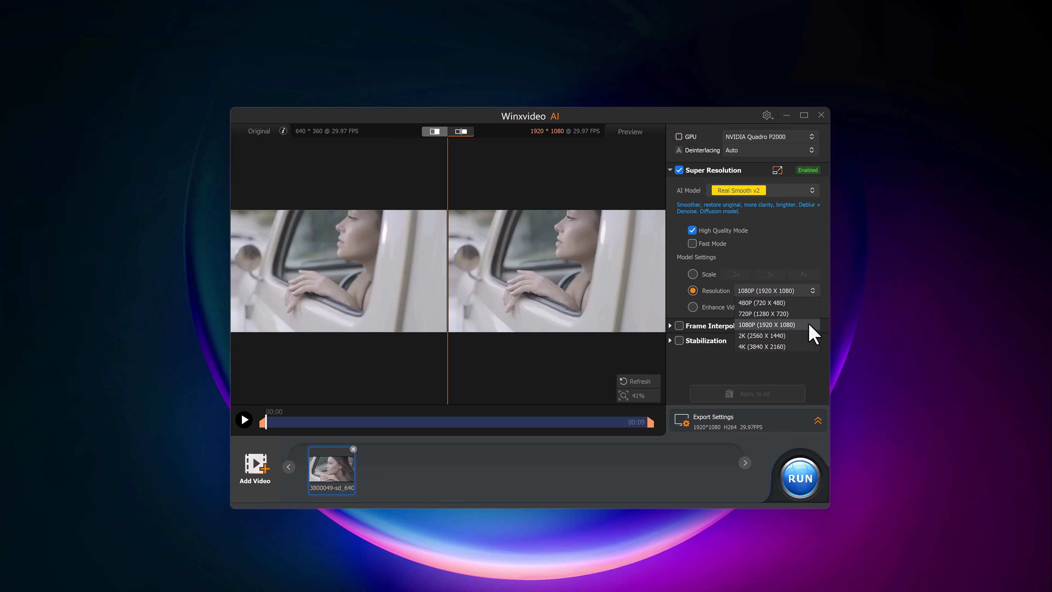
click(786, 347)
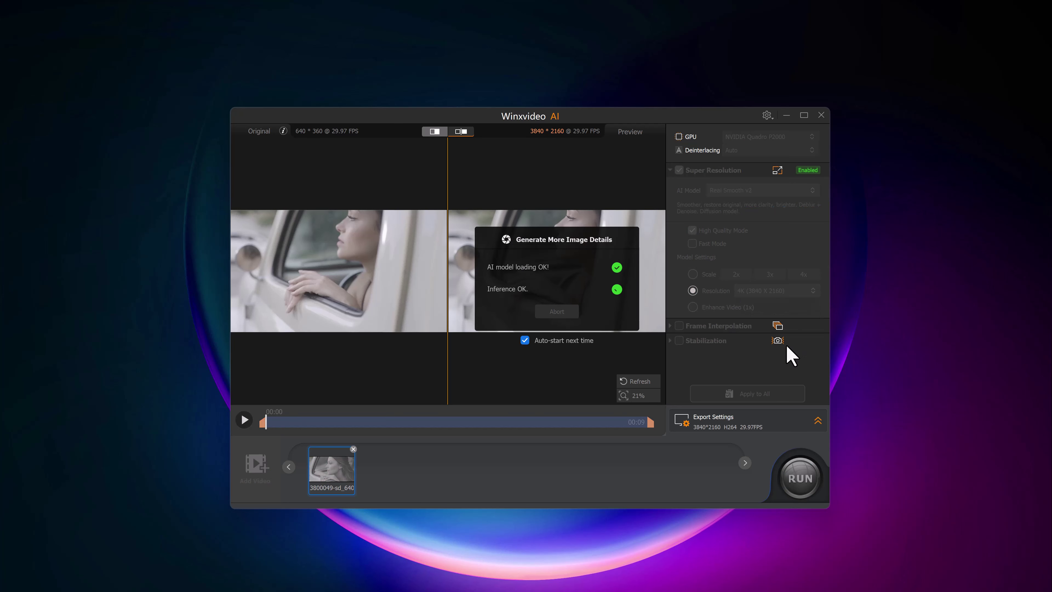
Turn on Frame Interpolation at 2X for 59.94 FPS.
click(670, 326)
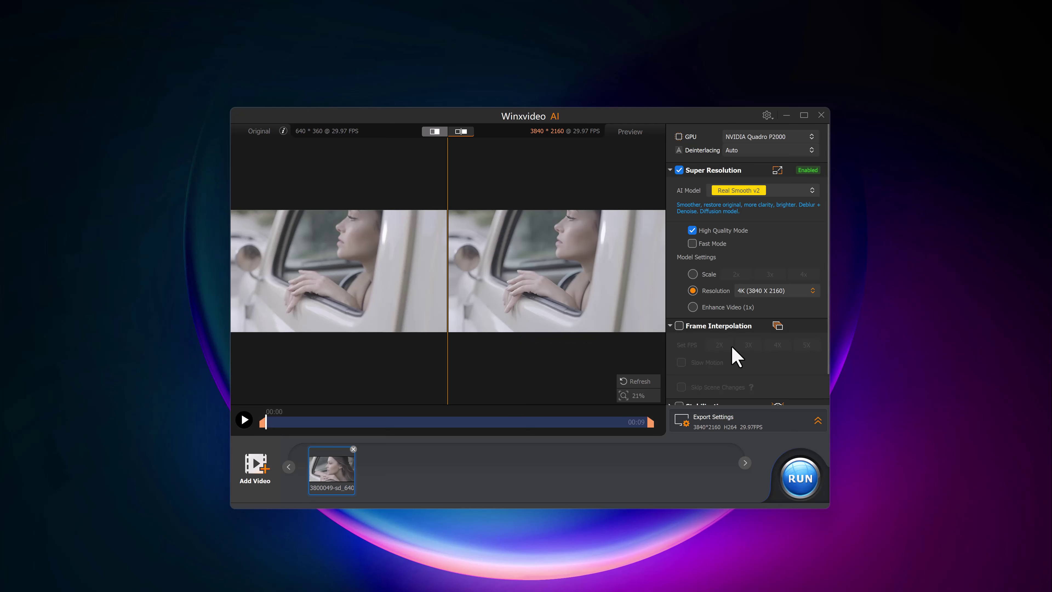
scroll(742, 361, down, 2)
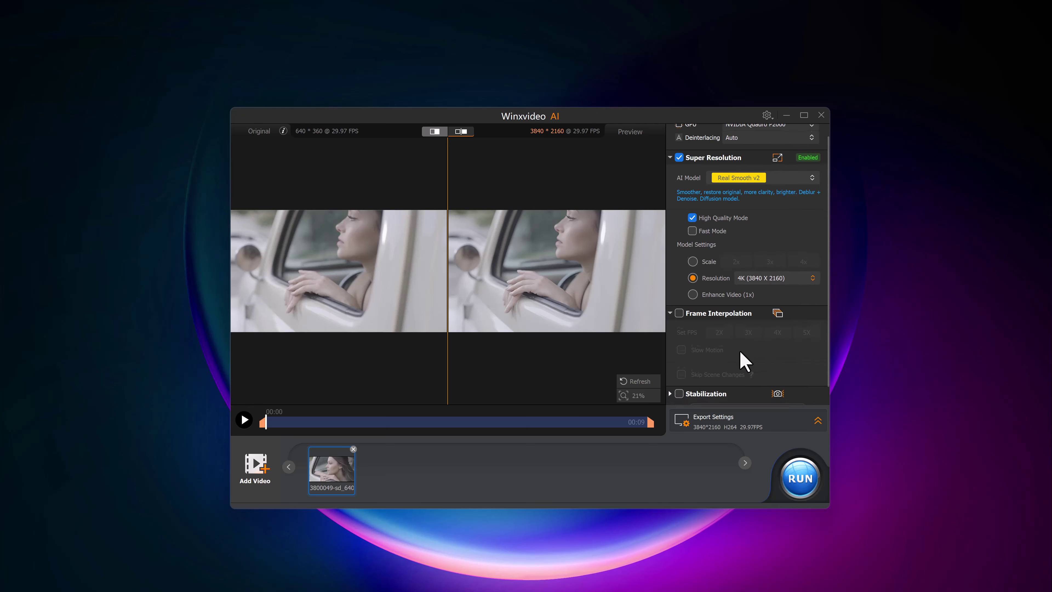
click(679, 300)
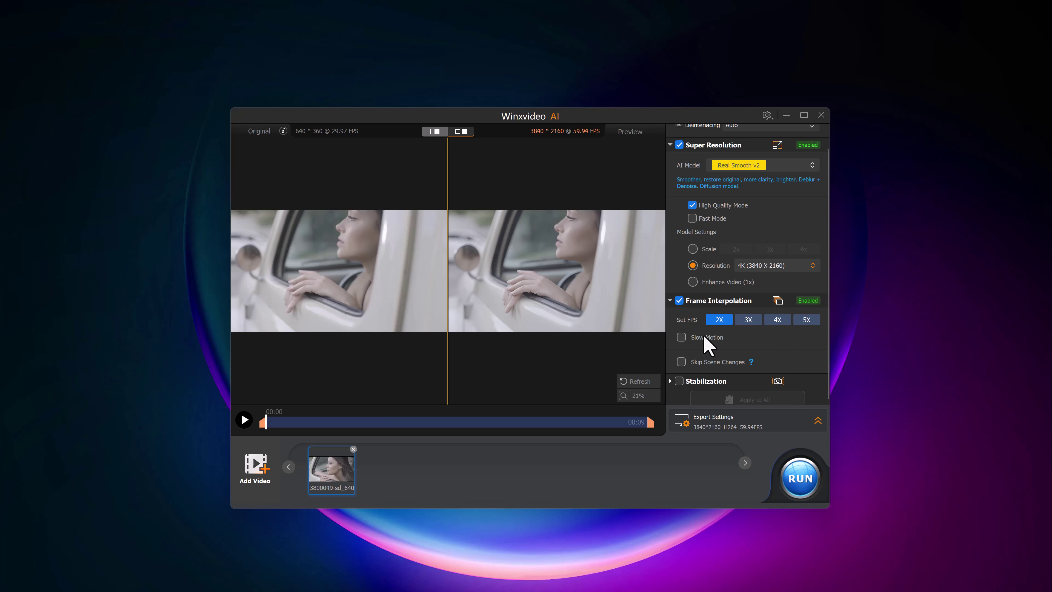
Enable stabilization with Two Pass mode and Best Stability.
scroll(708, 347, down, 1)
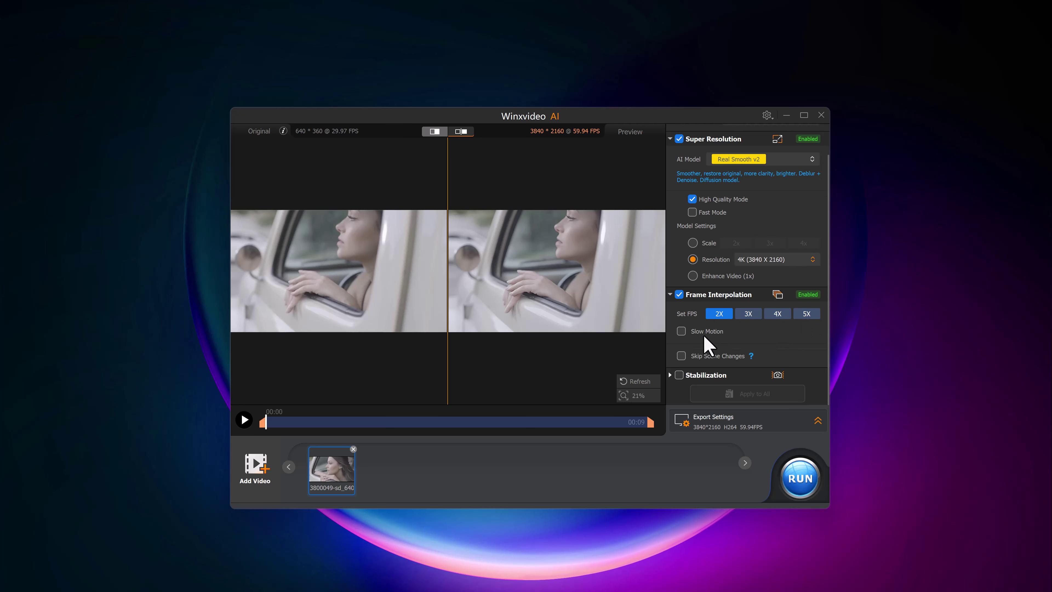
click(679, 375)
scroll(732, 359, down, 3)
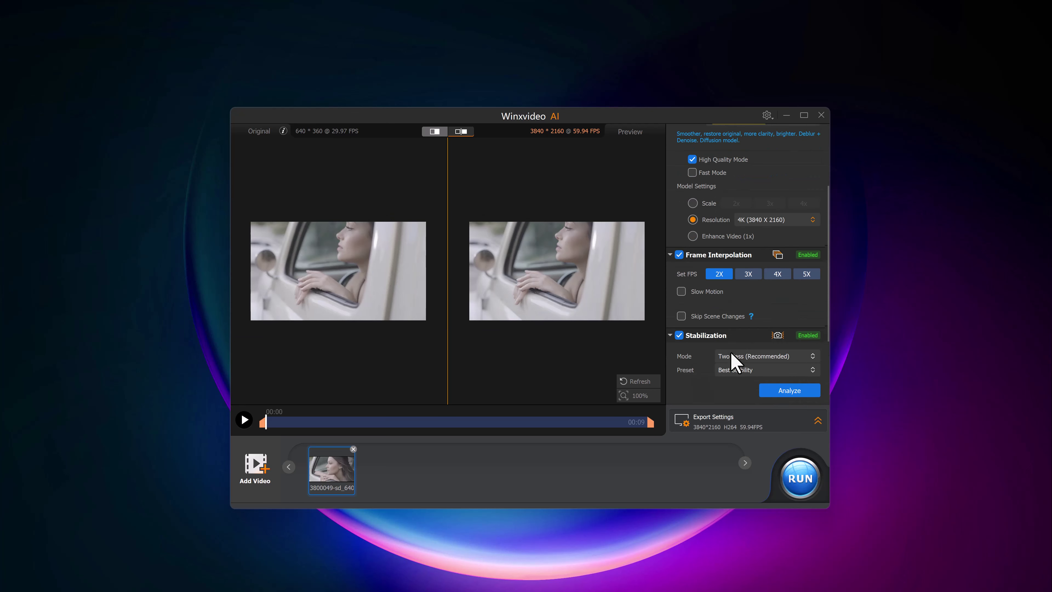
scroll(733, 361, down, 3)
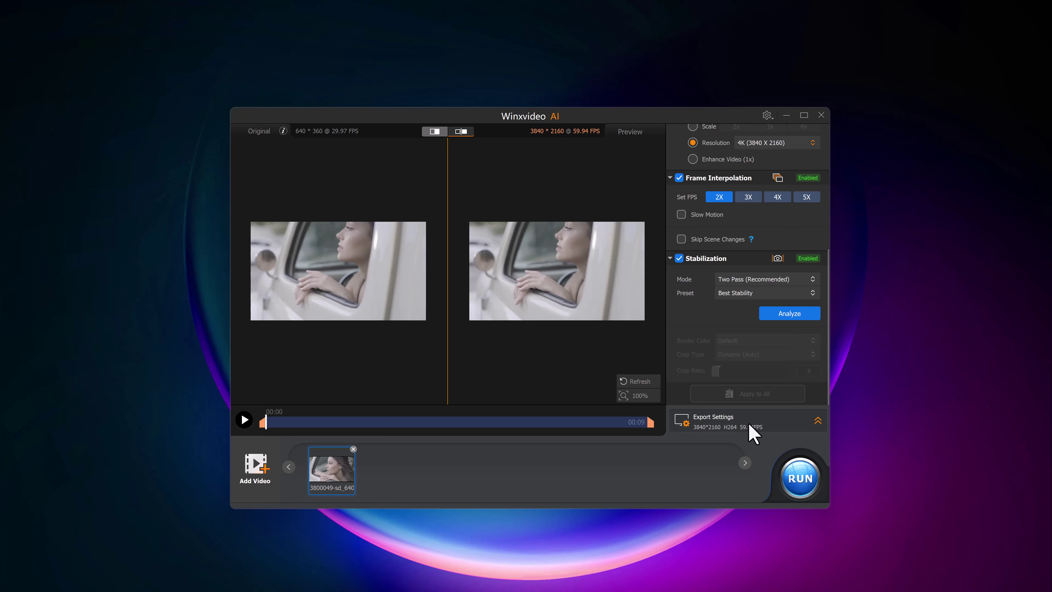
Export the 3840×2160, 59.94 FPS H264 video after reviewing export settings.
click(818, 421)
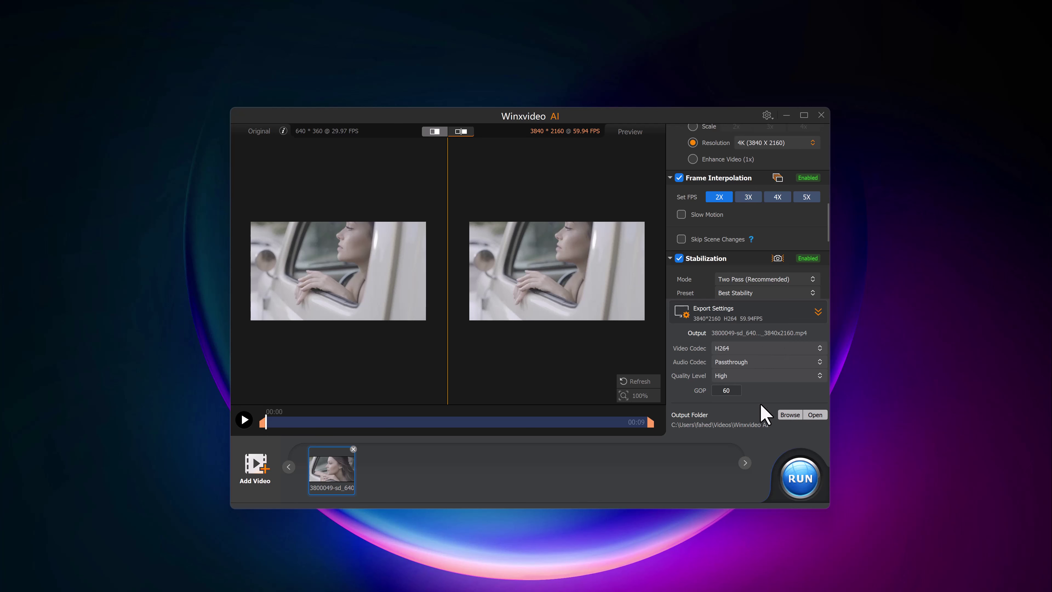
click(801, 482)
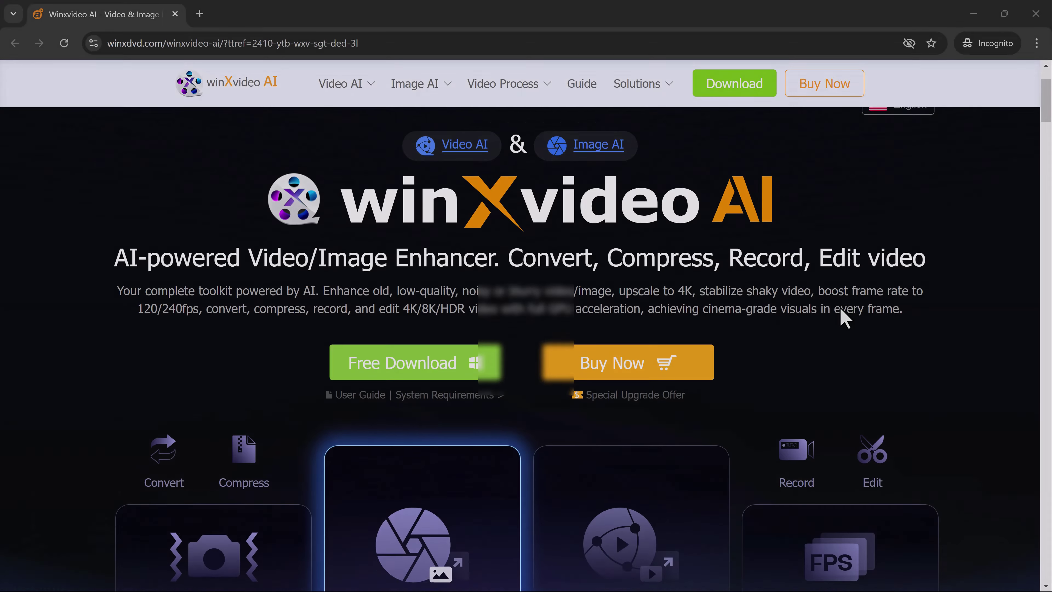
Scroll the product page down to the video compression before/after comparison.
scroll(842, 310, down, 3)
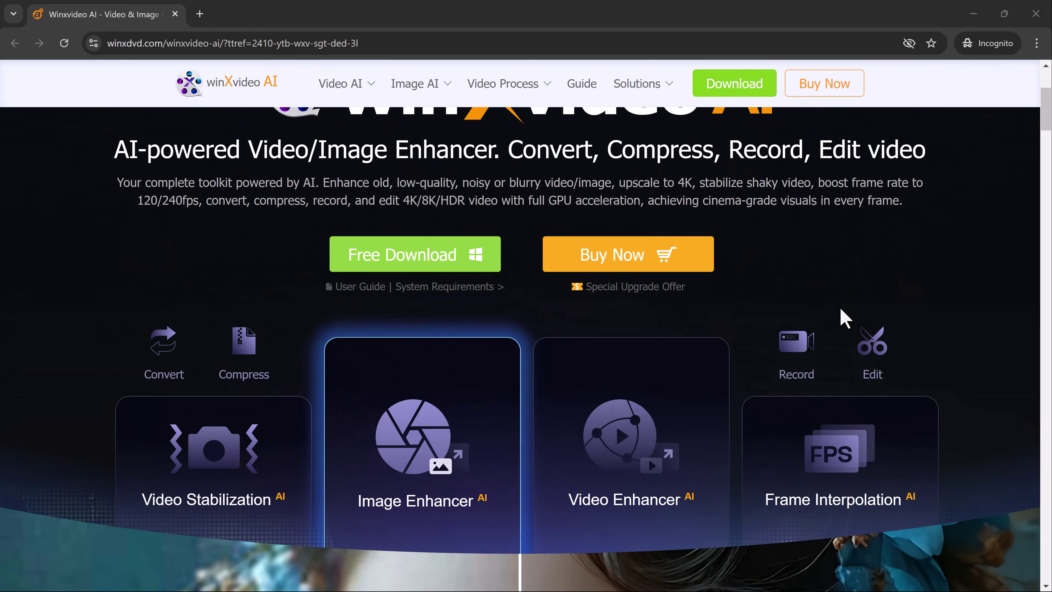
scroll(841, 317, down, 8)
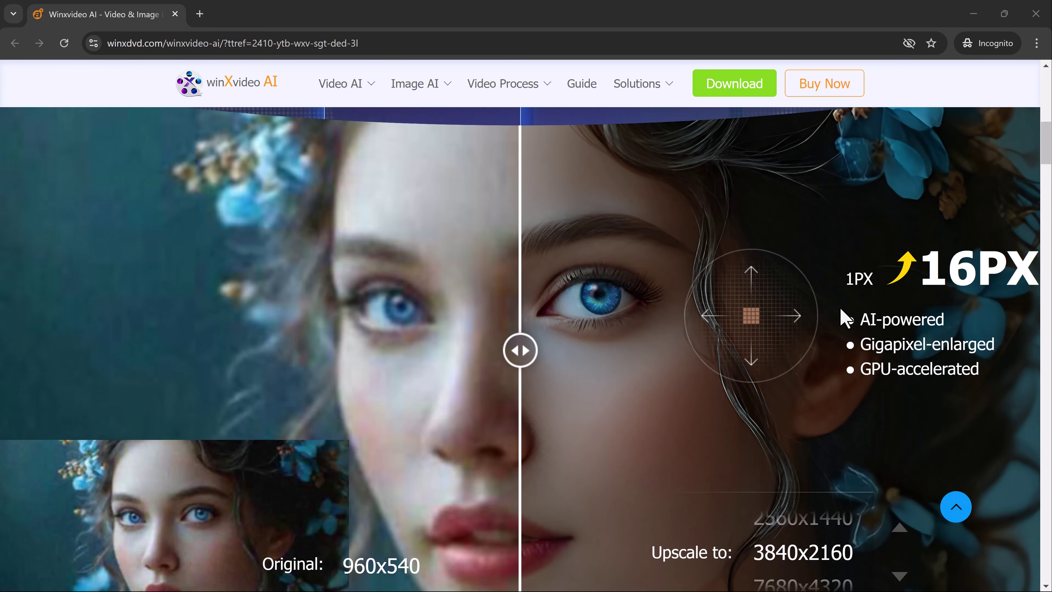
scroll(845, 317, down, 10)
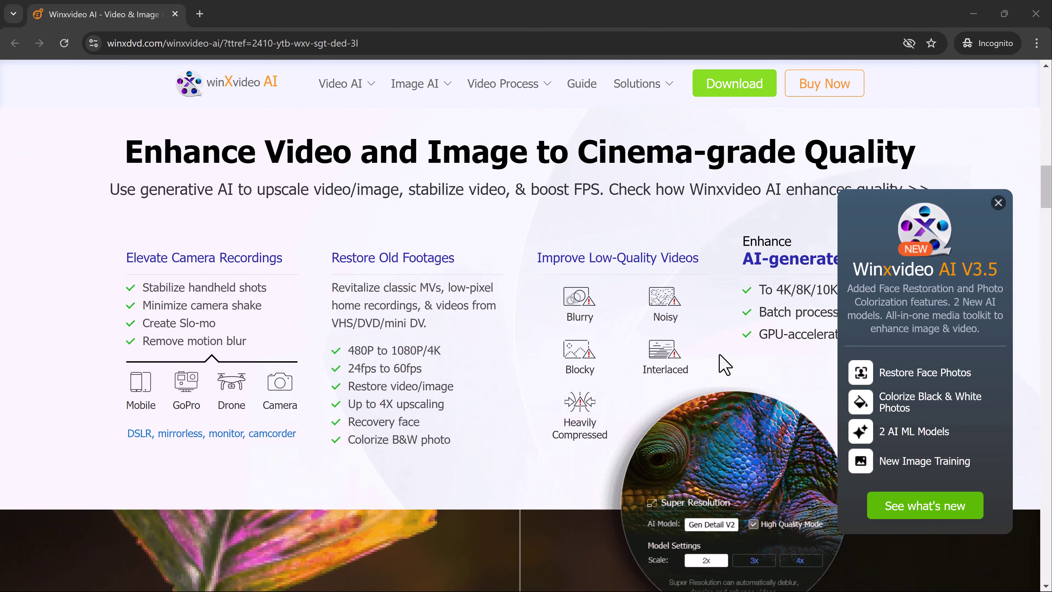
scroll(724, 365, down, 8)
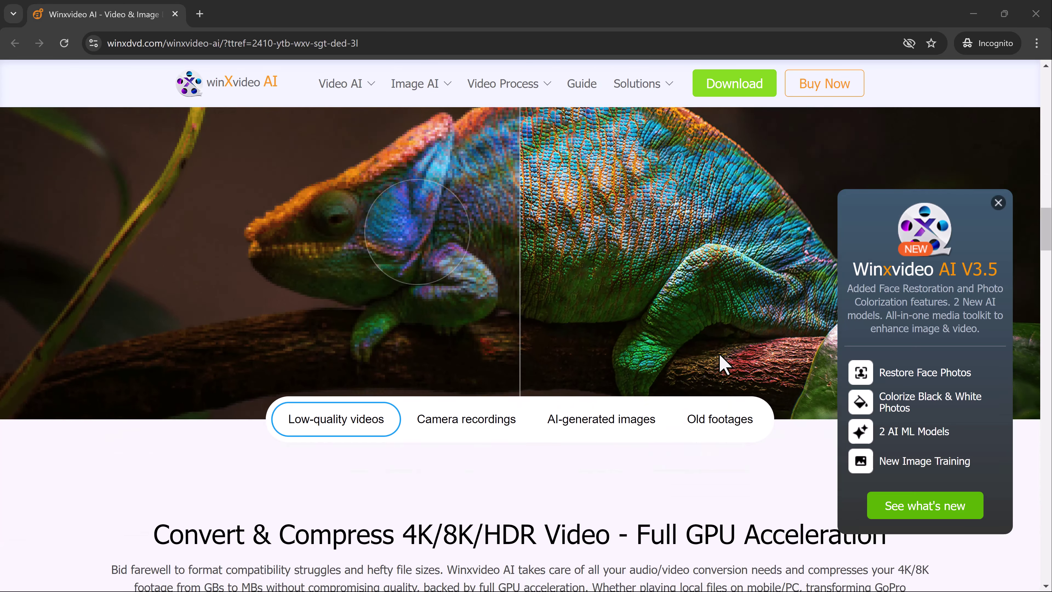
scroll(724, 365, down, 8)
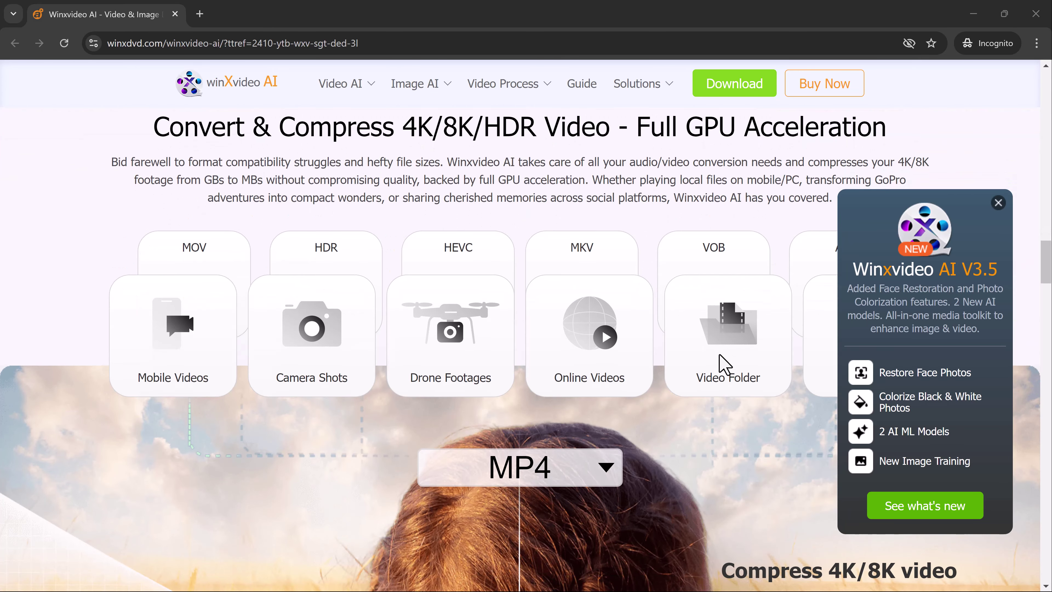
scroll(747, 483, down, 3)
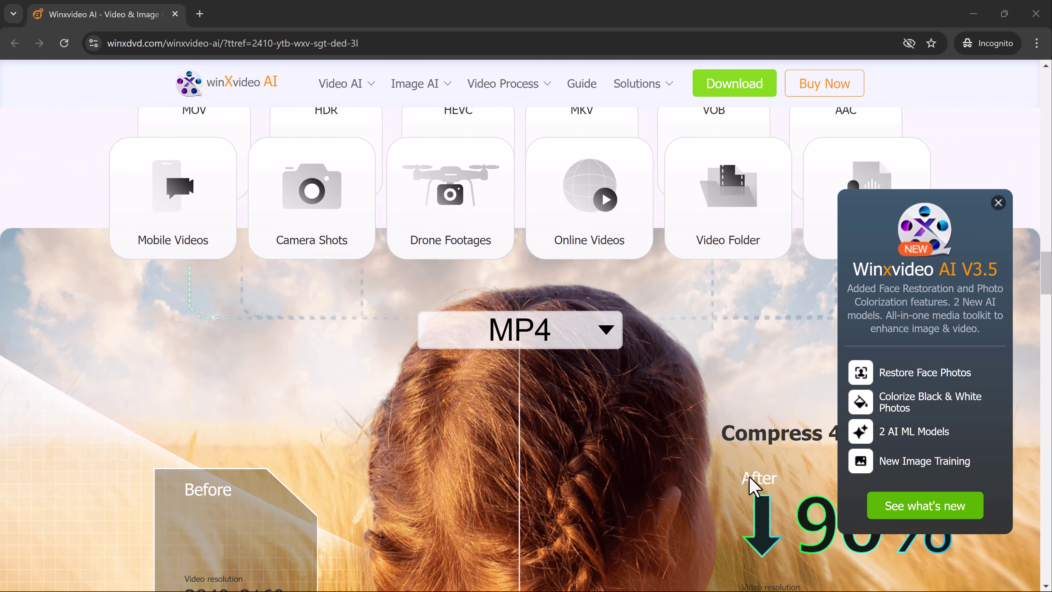